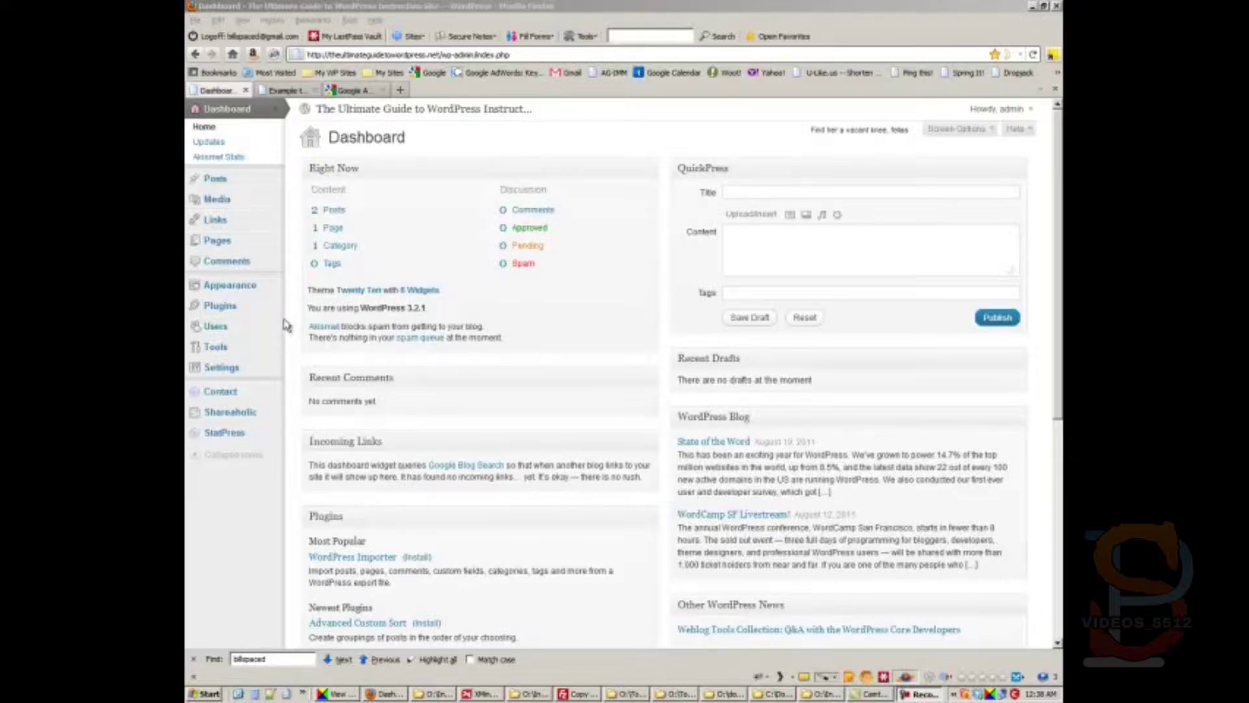
Go to the Writing settings page and bring the Update Services section into view.
click(279, 372)
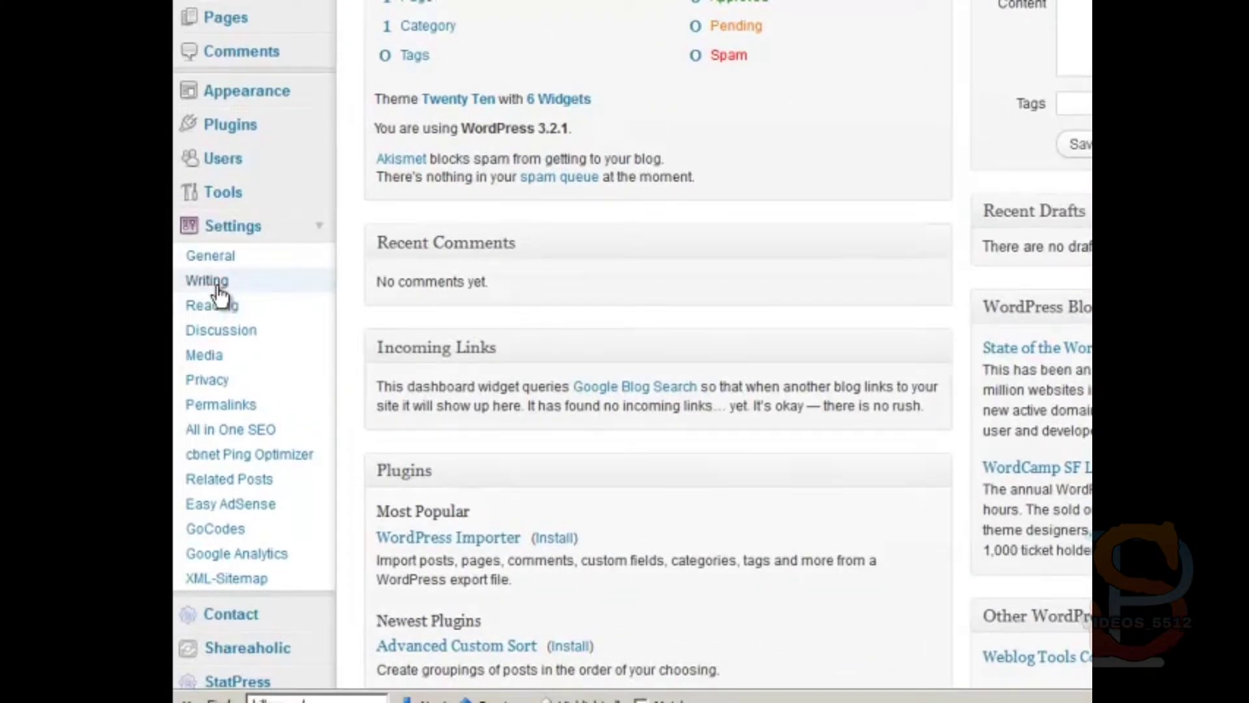
click(219, 288)
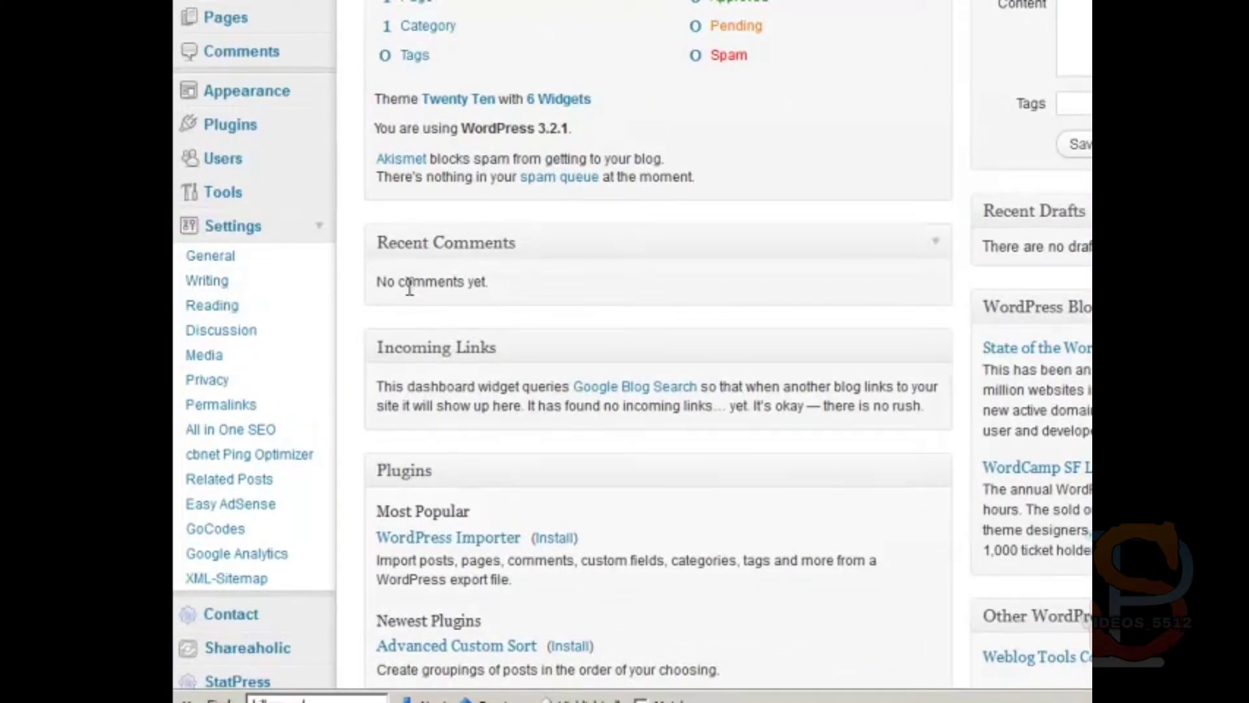
scroll(600, 325, down, 10)
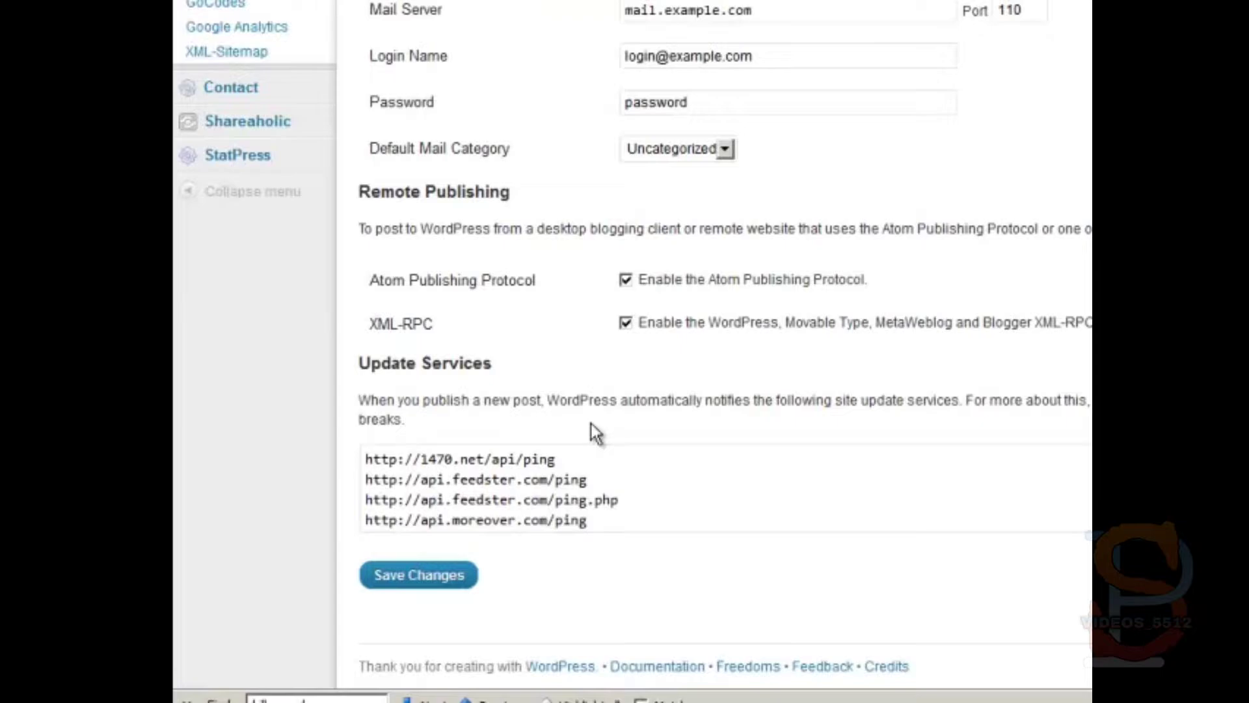
Move through the Update Services ping list down to the phobos.apple.com pingPodcast entry.
click(565, 458)
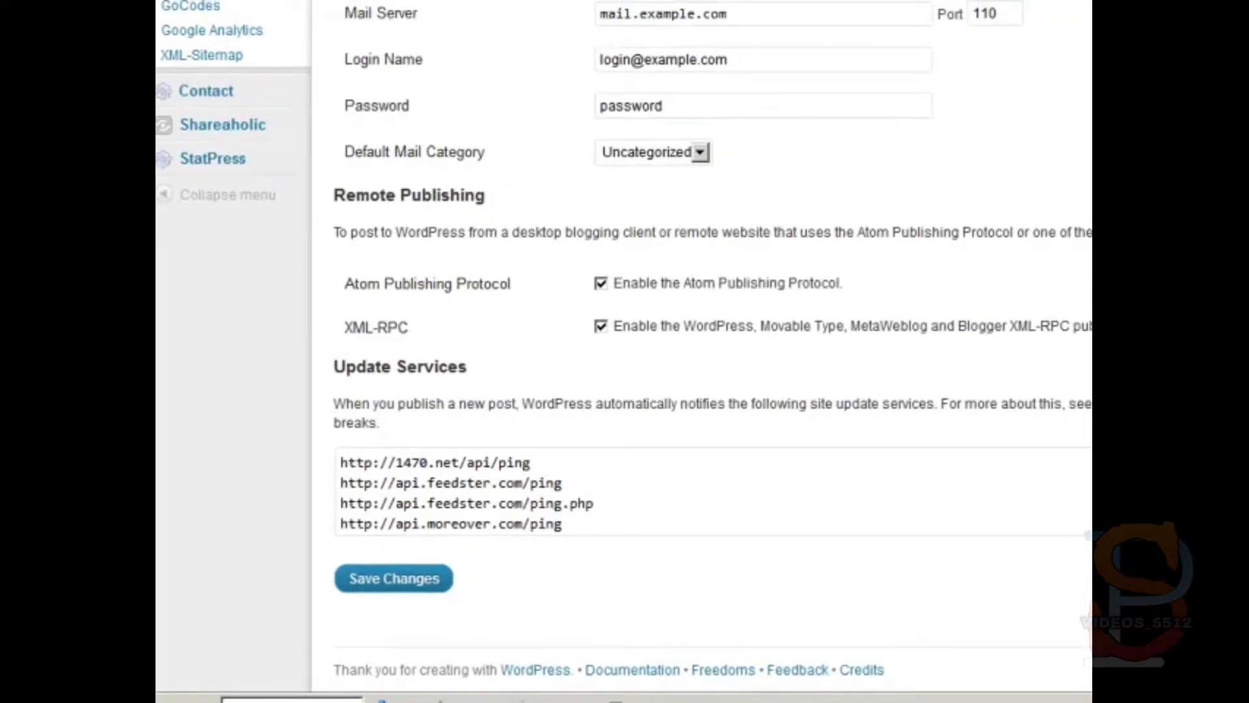
key(Down)
key(Down)
key(Down)
key(Down)
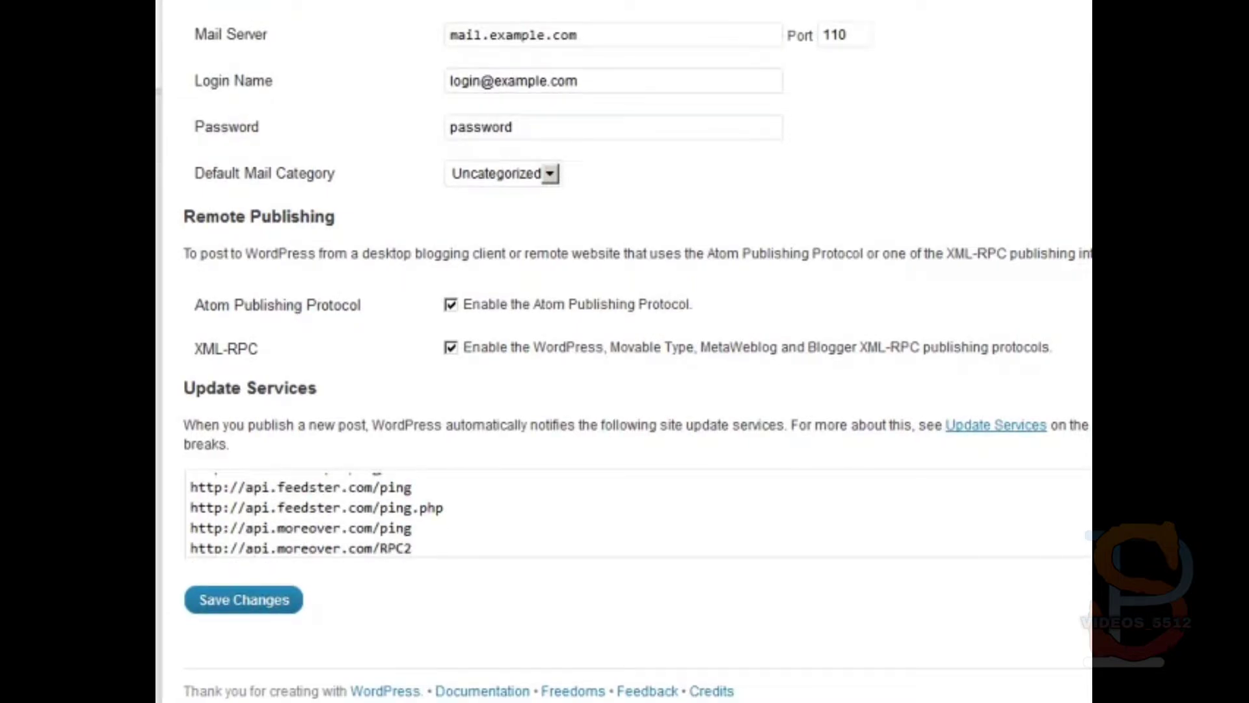
key(Down)
key(Down)
key(Down)
key(Down)
key(Down)
key(Down)
key(Down)
key(Down)
key(Down)
key(Down)
key(Down)
key(Down)
key(Down)
key(Down)
key(Down)
key(Down)
key(Down)
key(Down)
key(Down)
key(Down)
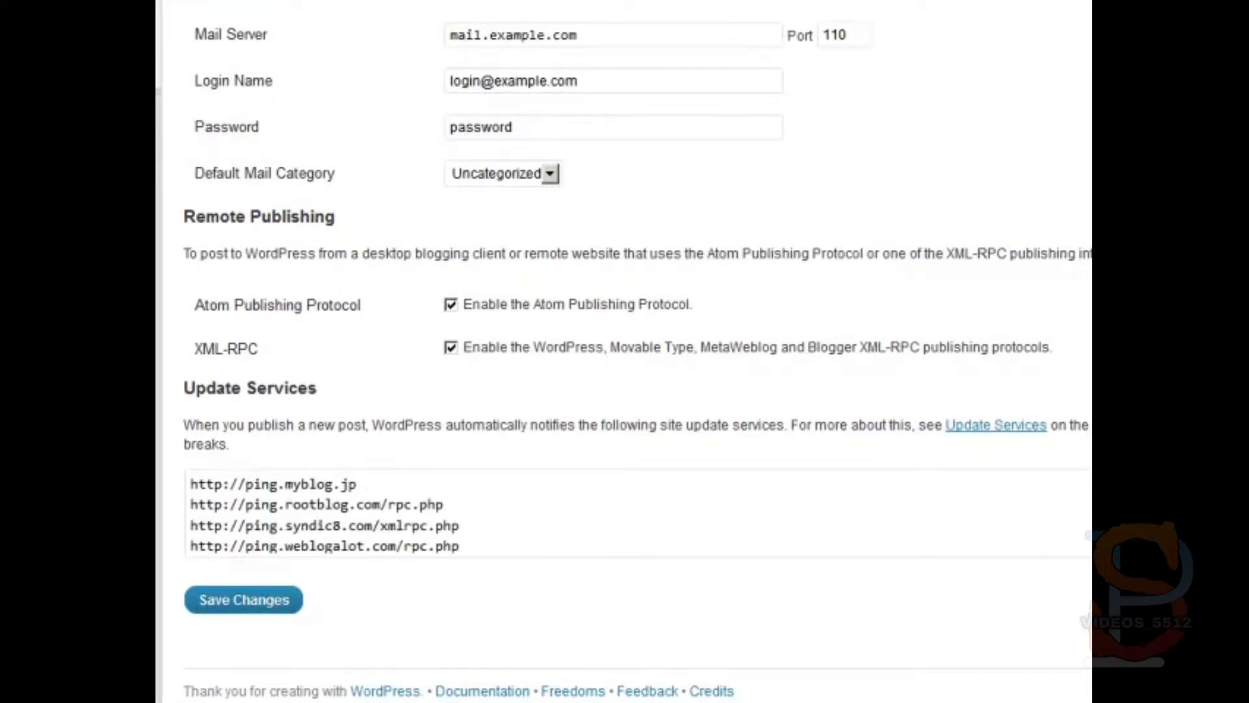
key(Down)
key(Down)
key(Down)
key(Down)
key(Down)
key(Down)
key(Down)
key(Down)
key(Down)
key(Down)
key(Down)
key(Down)
key(Down)
key(Down)
key(Down)
key(Down)
key(Down)
key(Down)
key(Down)
key(Down)
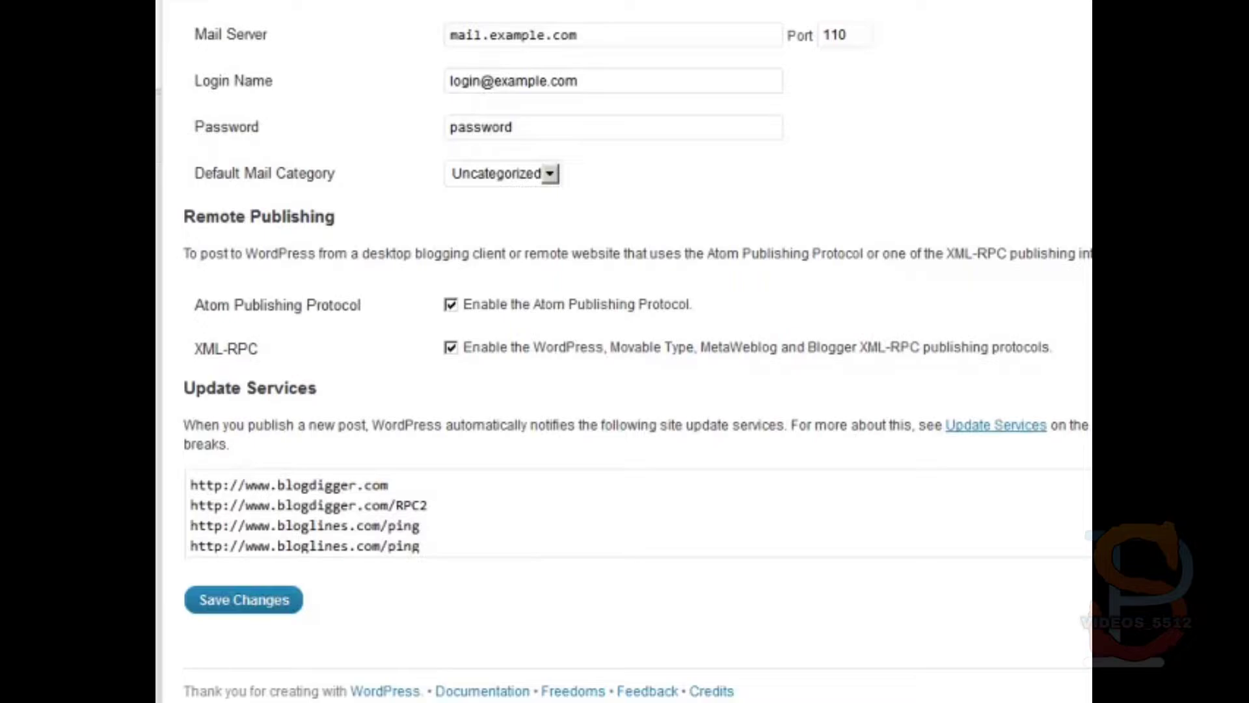
key(Down)
key(Down)
key(Down)
key(Down)
key(Down)
key(Down)
key(Down)
key(Down)
key(Down)
key(Down)
key(Down)
key(Down)
key(Down)
key(Down)
key(Down)
key(Down)
key(Down)
key(Down)
key(Down)
key(Down)
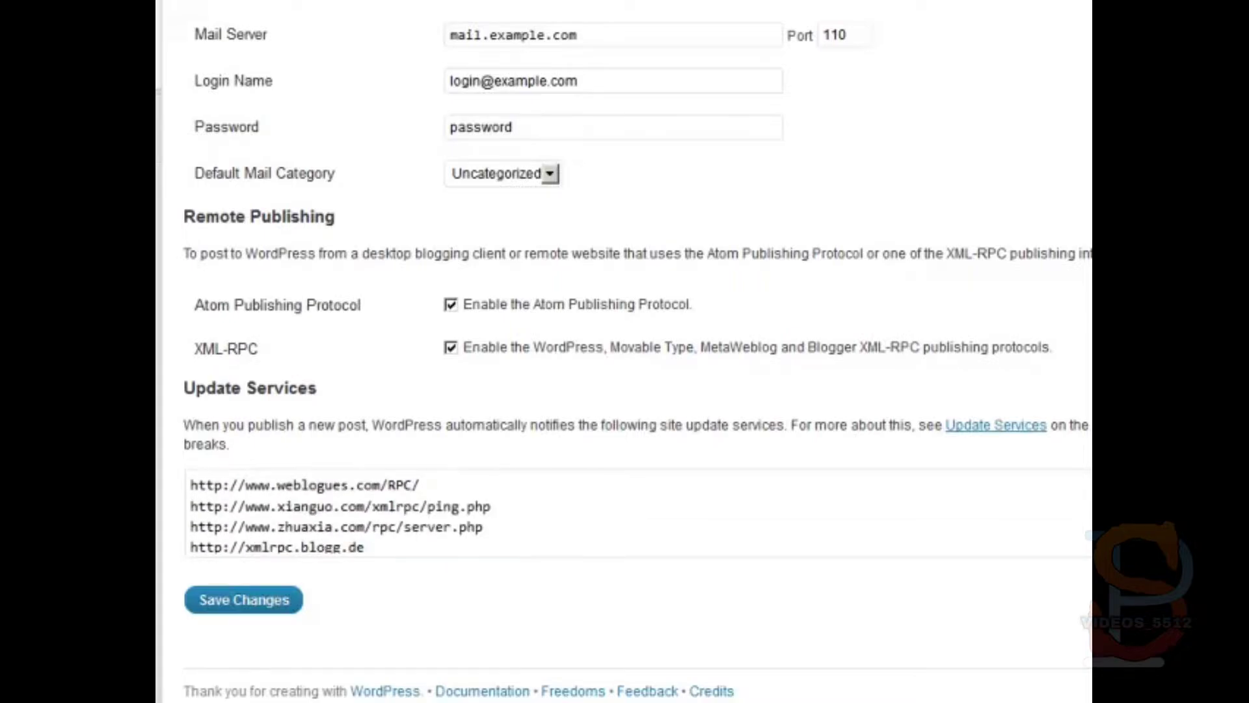
key(Down)
key(Down)
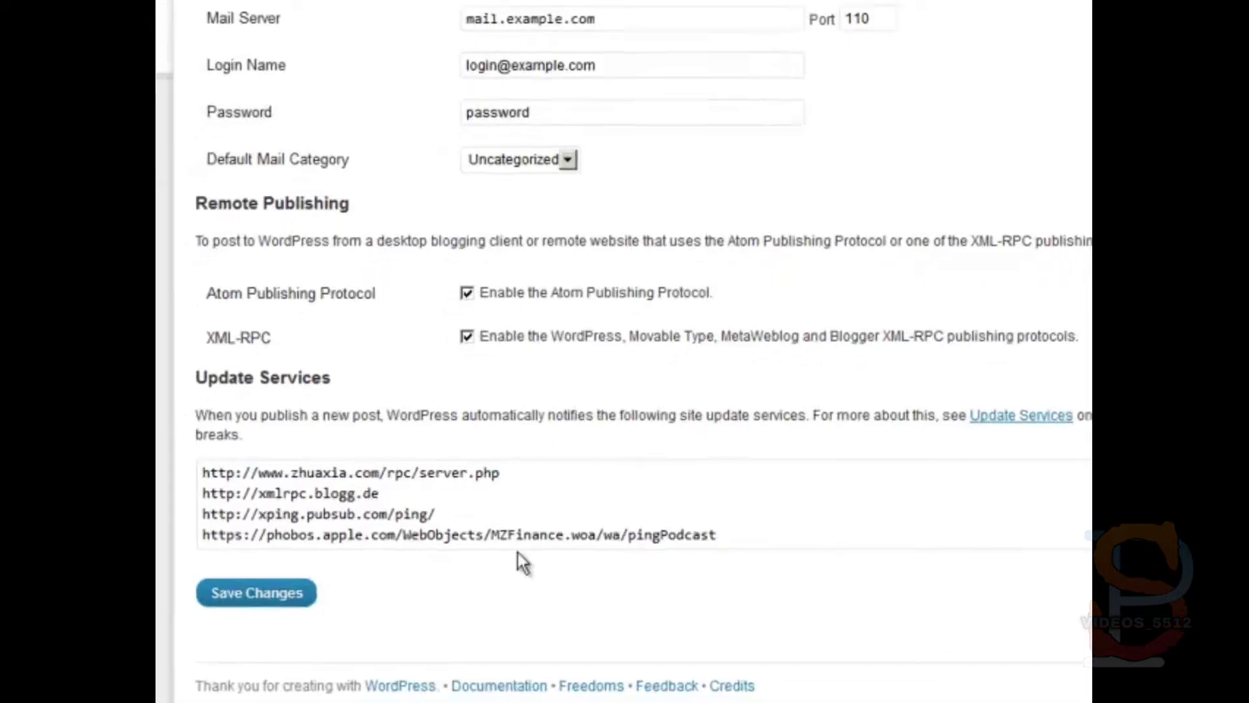
Save the Update Services ping list and return to the top of the confirmation page.
click(262, 598)
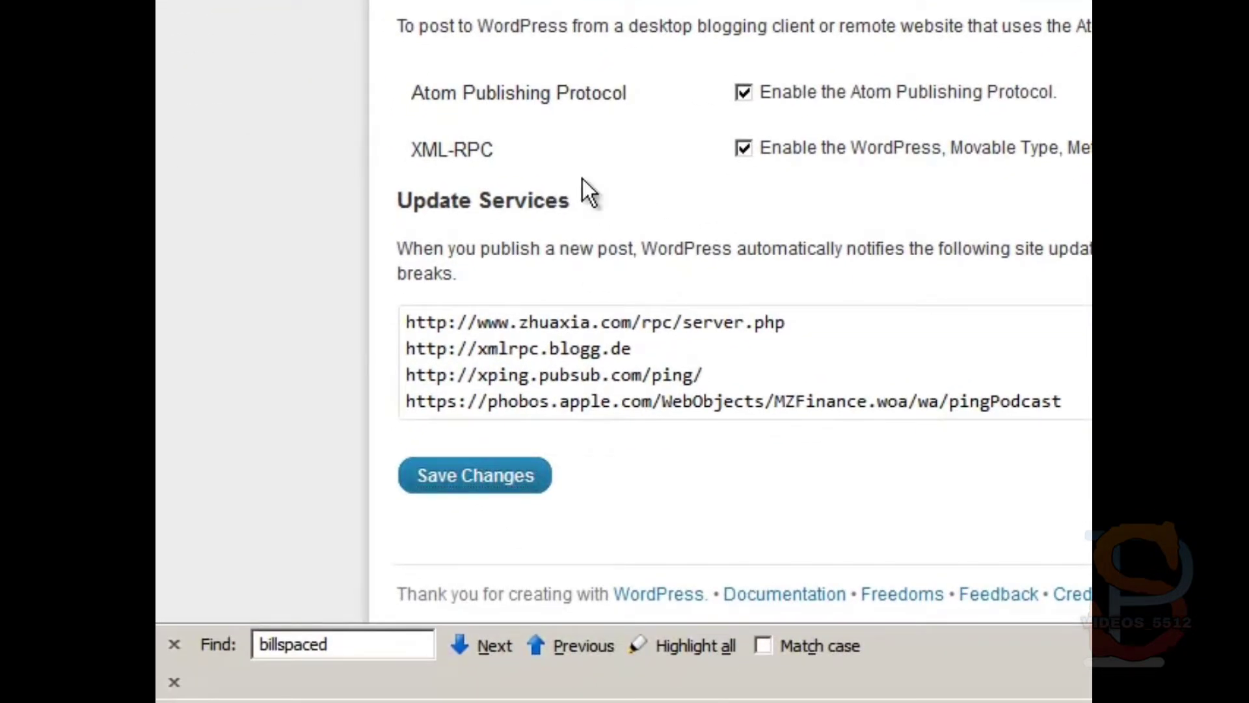
scroll(605, 97, up, 5)
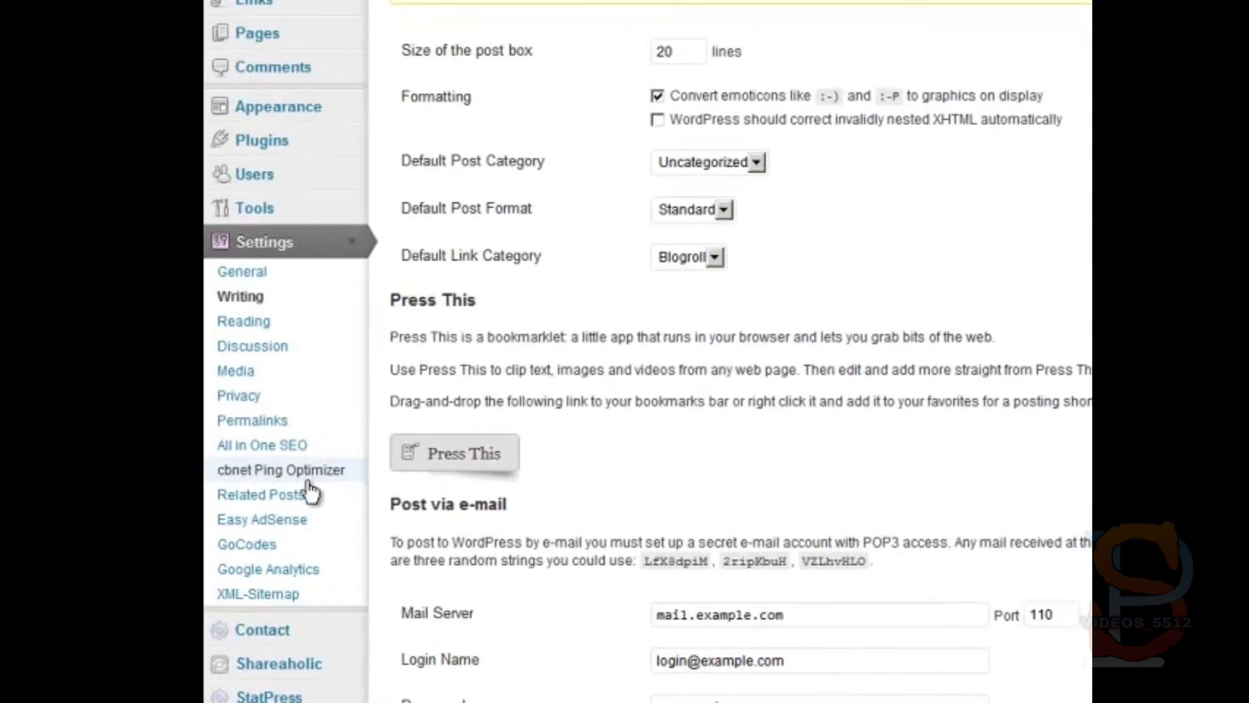
In cbnet Ping Optimizer, limit excessive pinging to 1 time within 15 minutes and save.
click(276, 472)
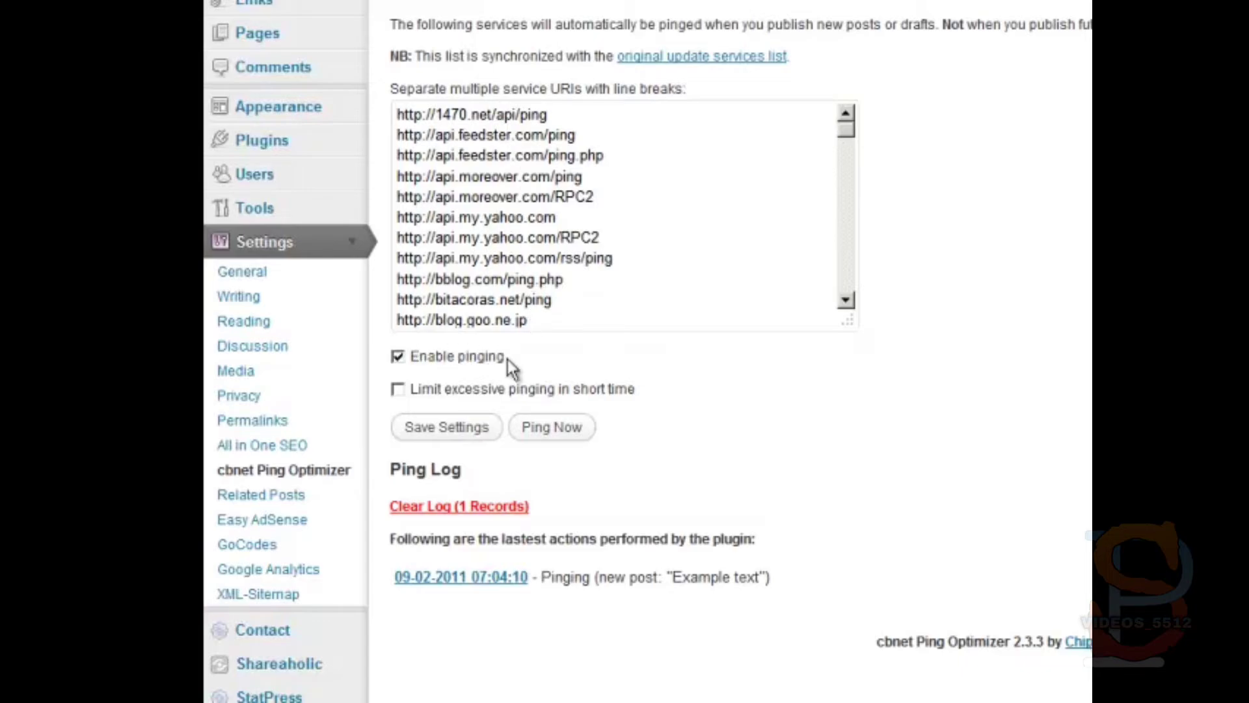
click(399, 395)
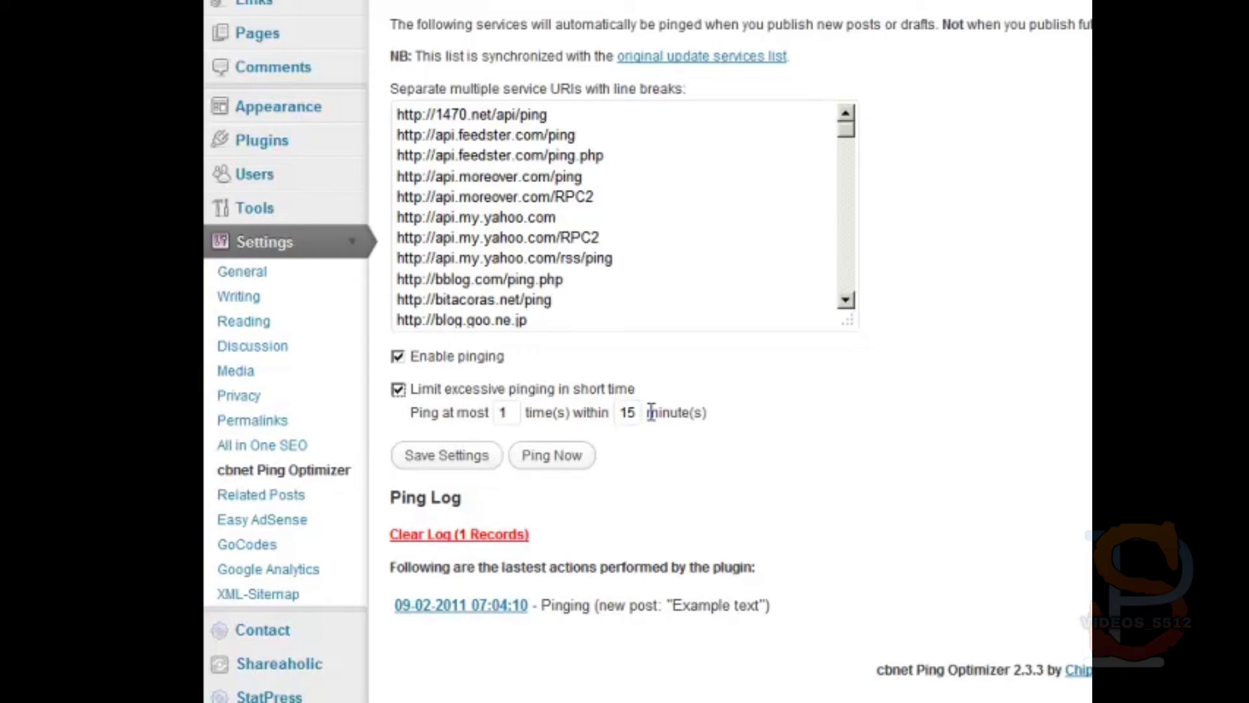
click(438, 463)
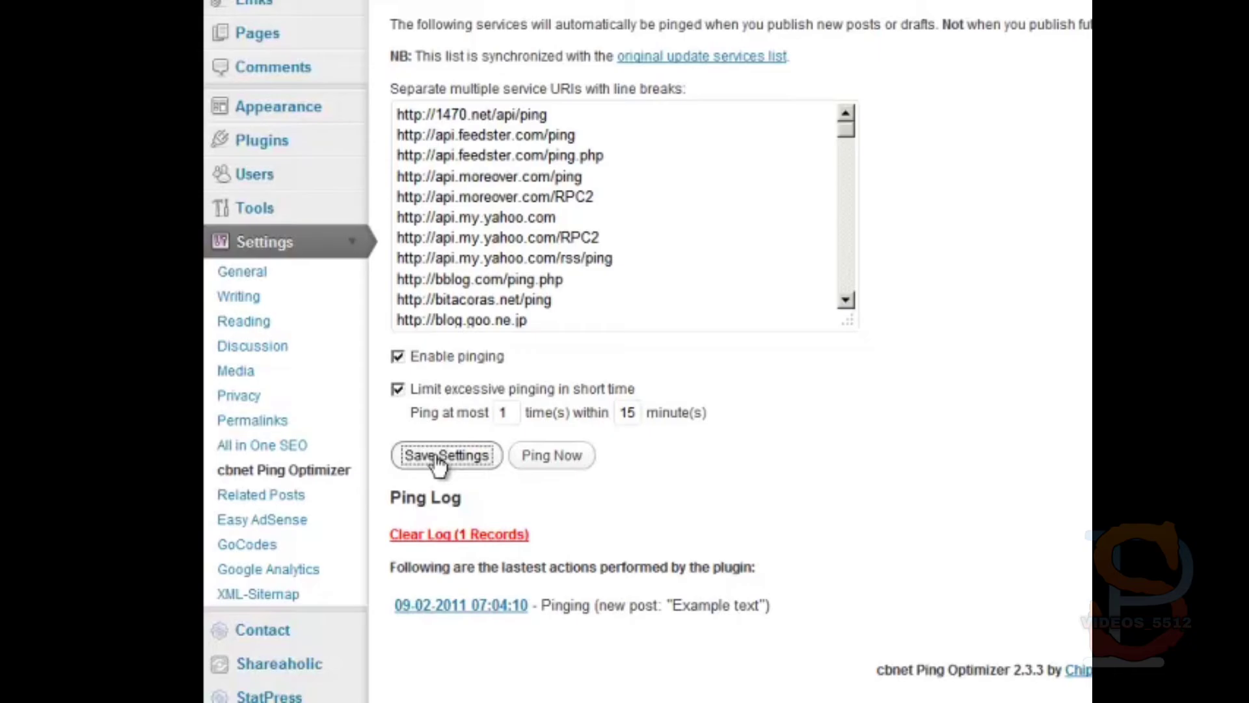